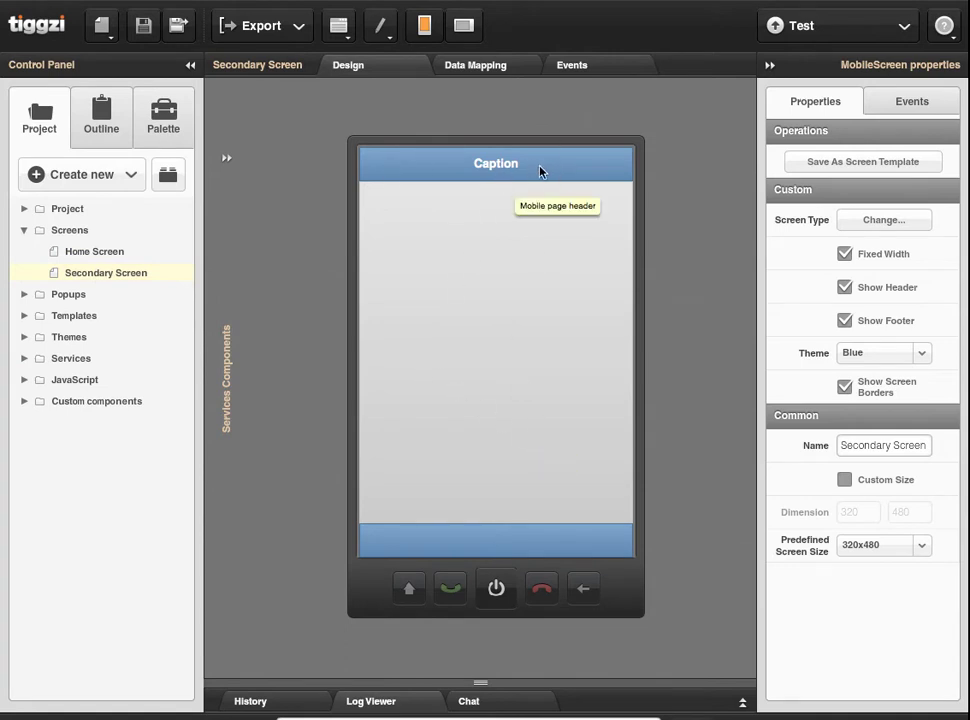
# Change the Secondary Screen's header text to "Main Menu"
pyautogui.click(505, 166)
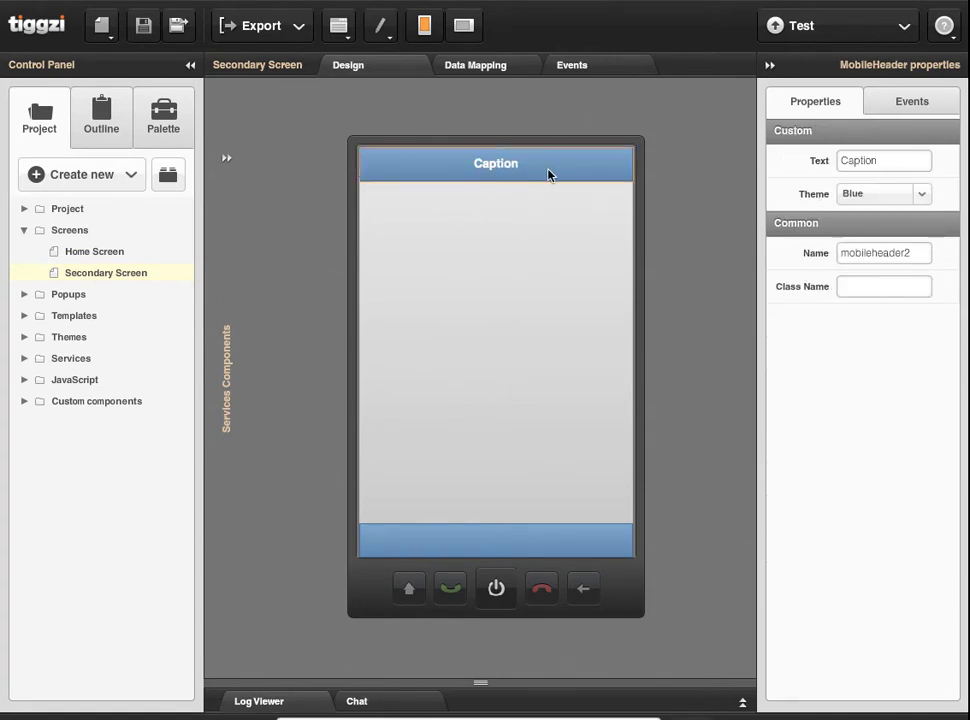
pyautogui.doubleClick(496, 165)
pyautogui.write('Main Menu')
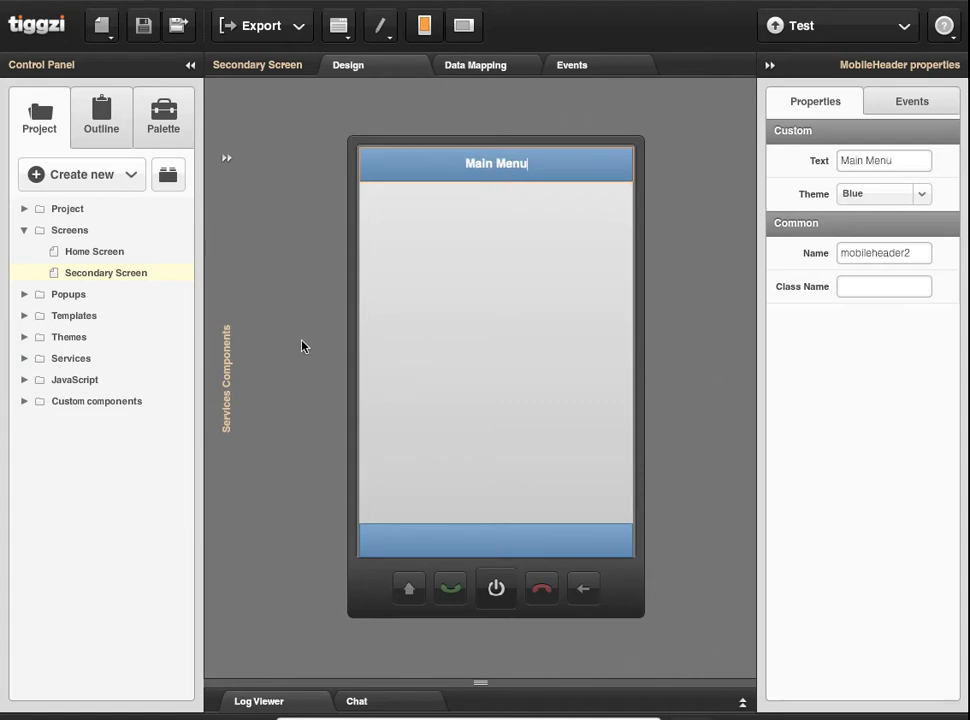
pyautogui.click(682, 327)
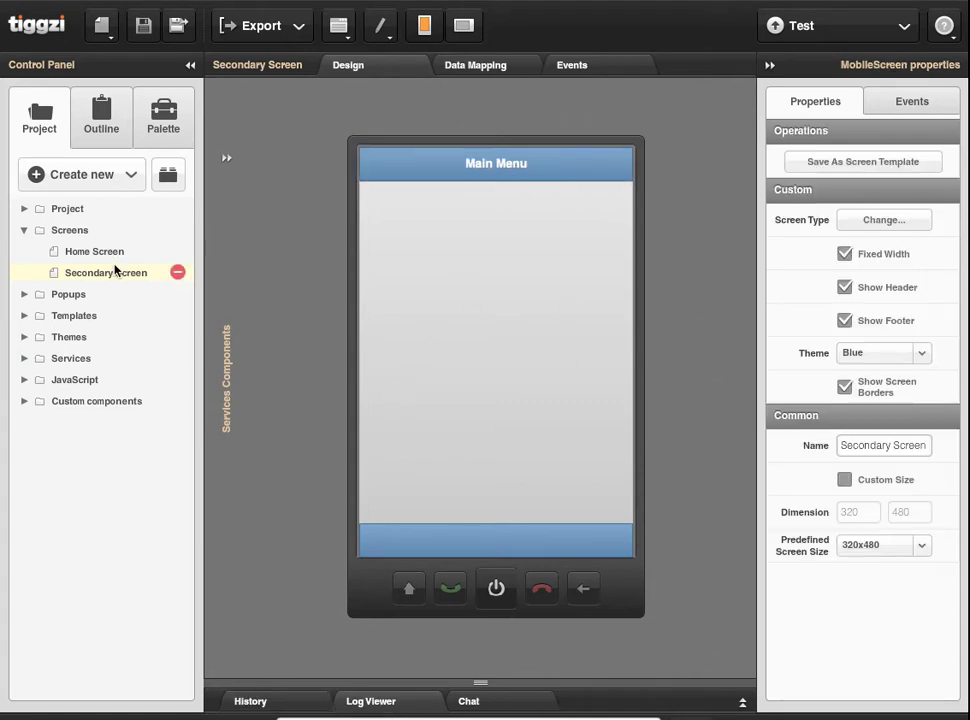
# Set the theme of both the header and the footer on the Secondary Screen to Black
pyautogui.click(594, 174)
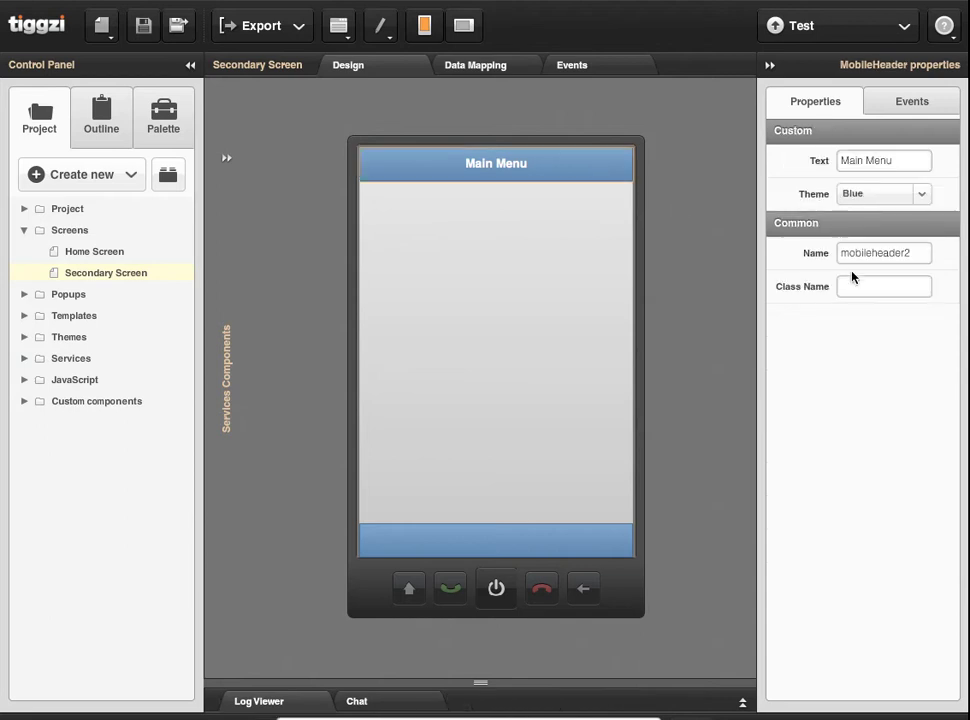
pyautogui.click(877, 193)
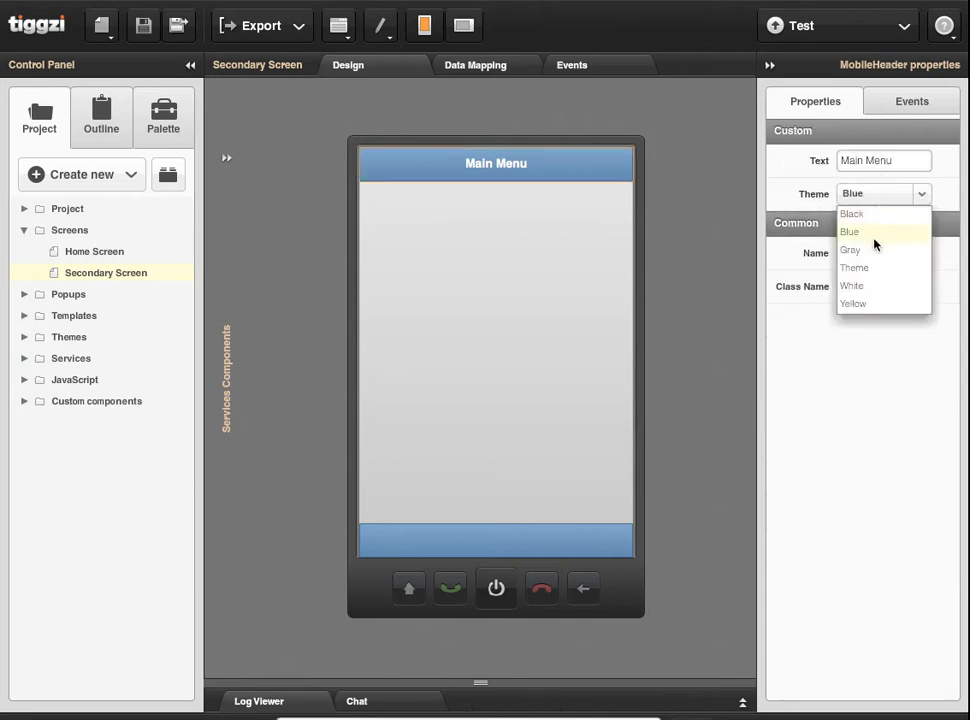
pyautogui.click(866, 214)
pyautogui.click(536, 544)
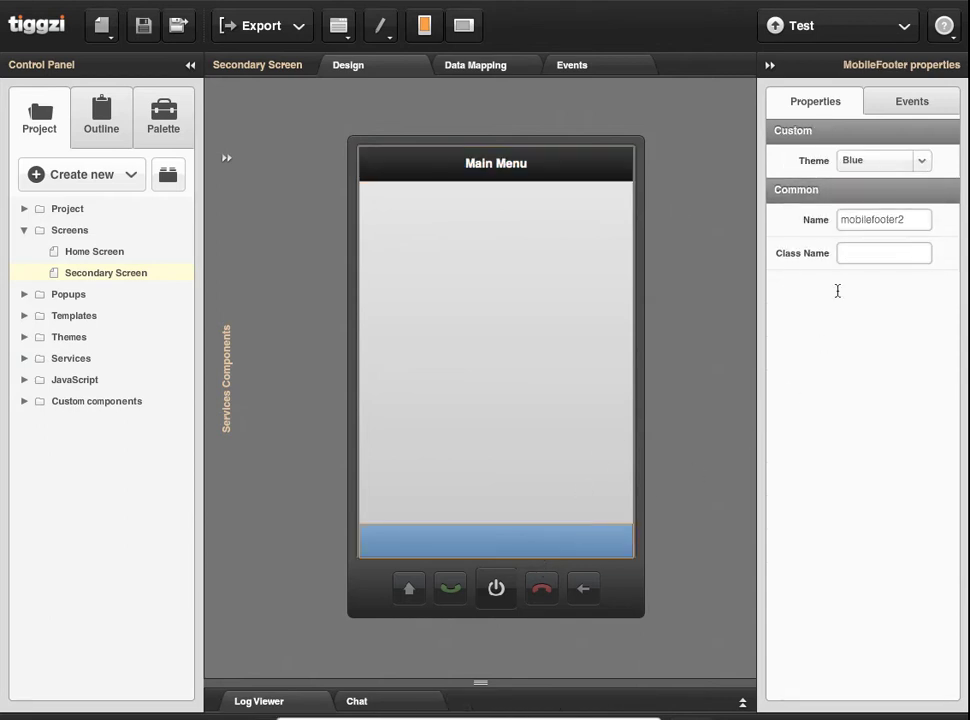
pyautogui.click(888, 160)
pyautogui.click(880, 181)
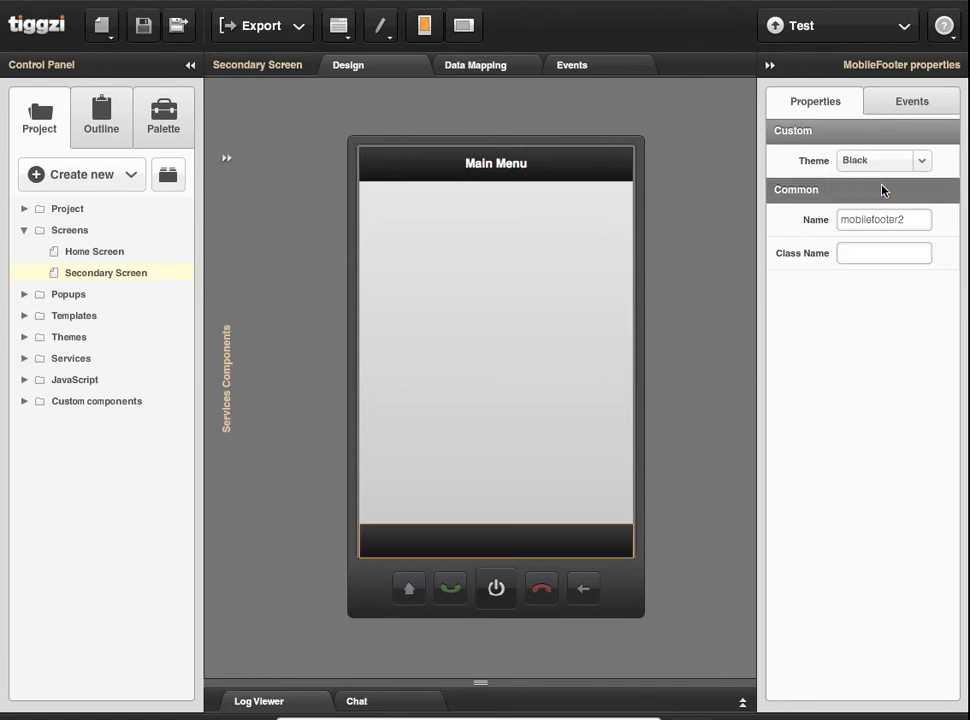
pyautogui.click(704, 305)
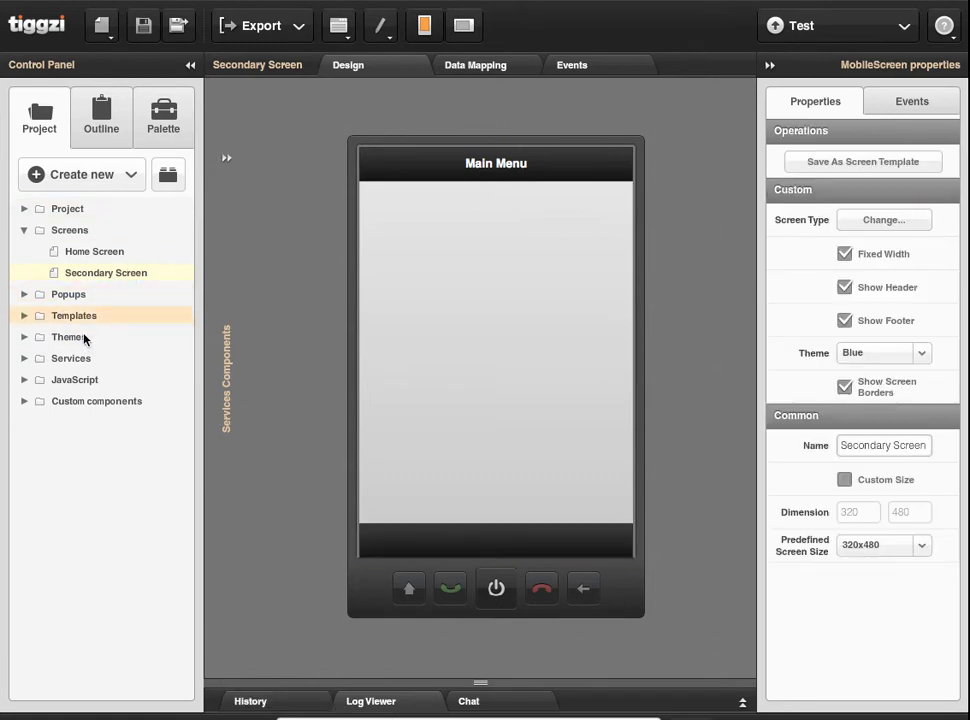
# Add a list below the Main Menu header, with the Black theme and 4 items
pyautogui.click(160, 115)
pyautogui.scroll(-3, 112, 427)
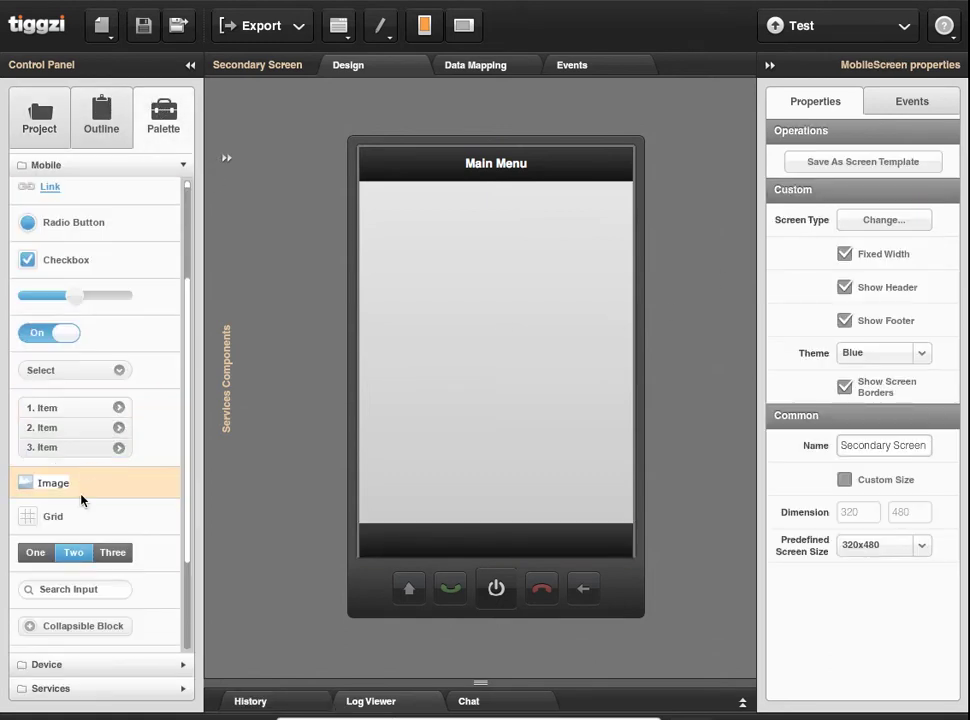
pyautogui.moveTo(58, 424); pyautogui.dragTo(407, 262)
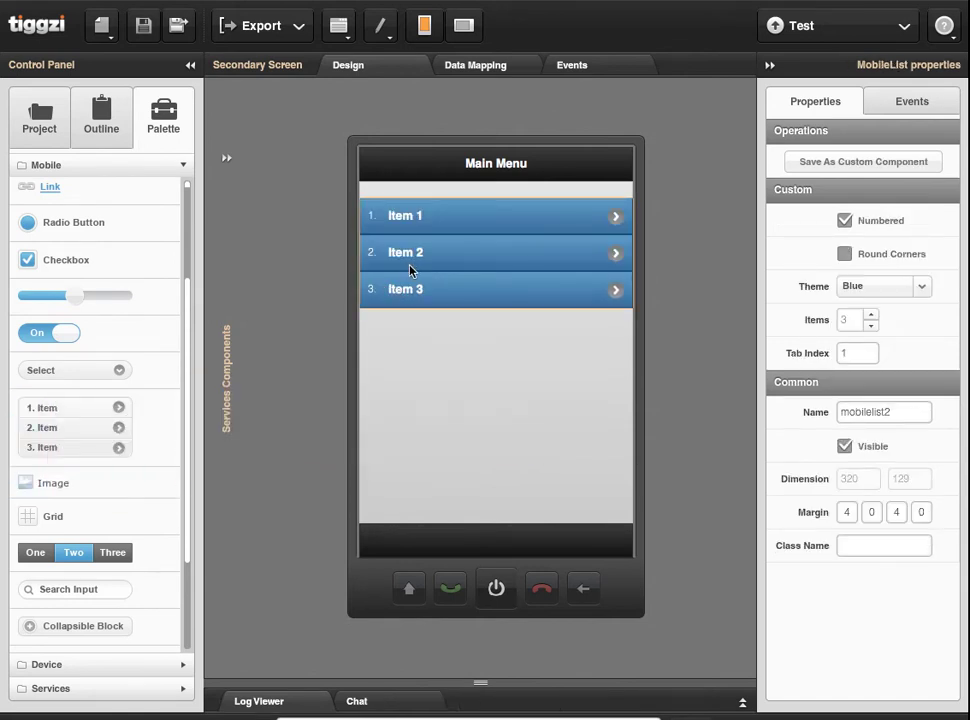
pyautogui.click(920, 286)
pyautogui.click(910, 307)
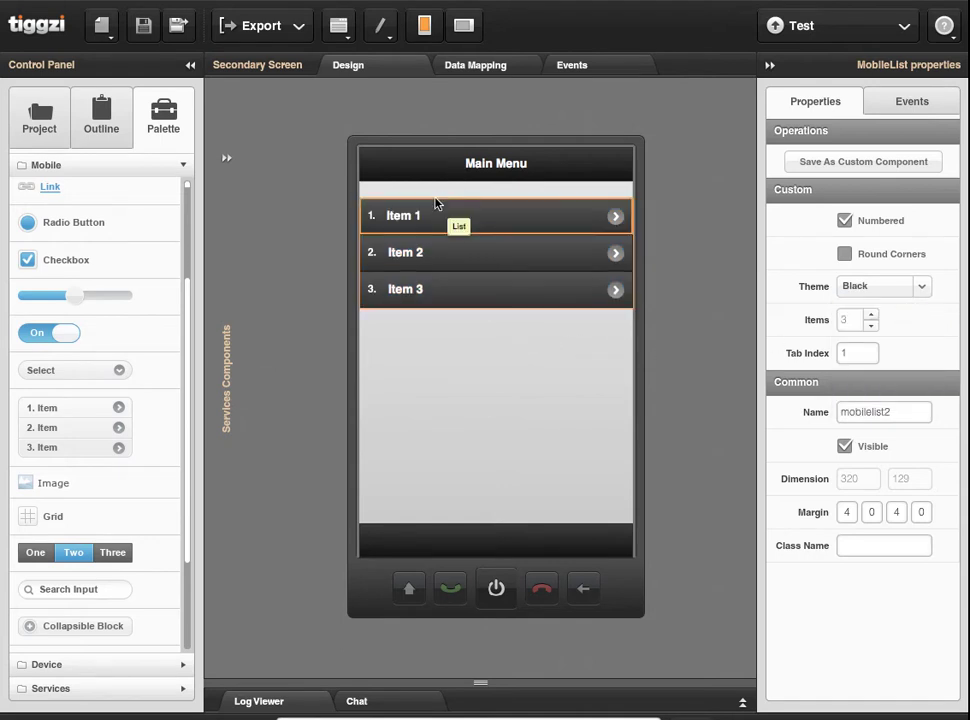
pyautogui.click(871, 315)
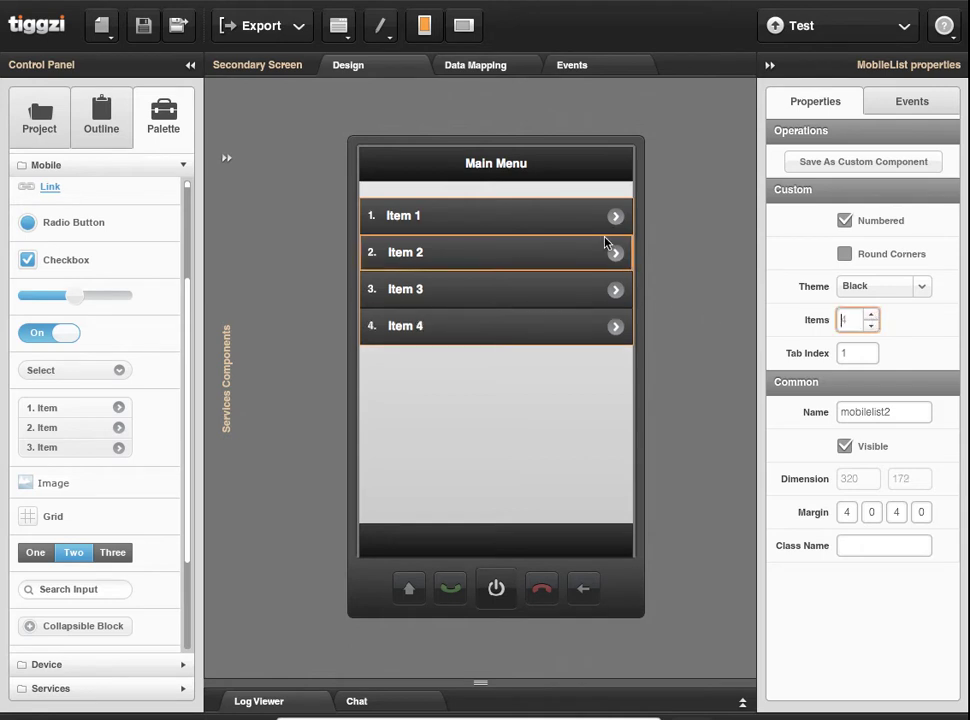
# Rename the first list item "Home and Studio" and the second "Peter Beachy House"
pyautogui.doubleClick(403, 216)
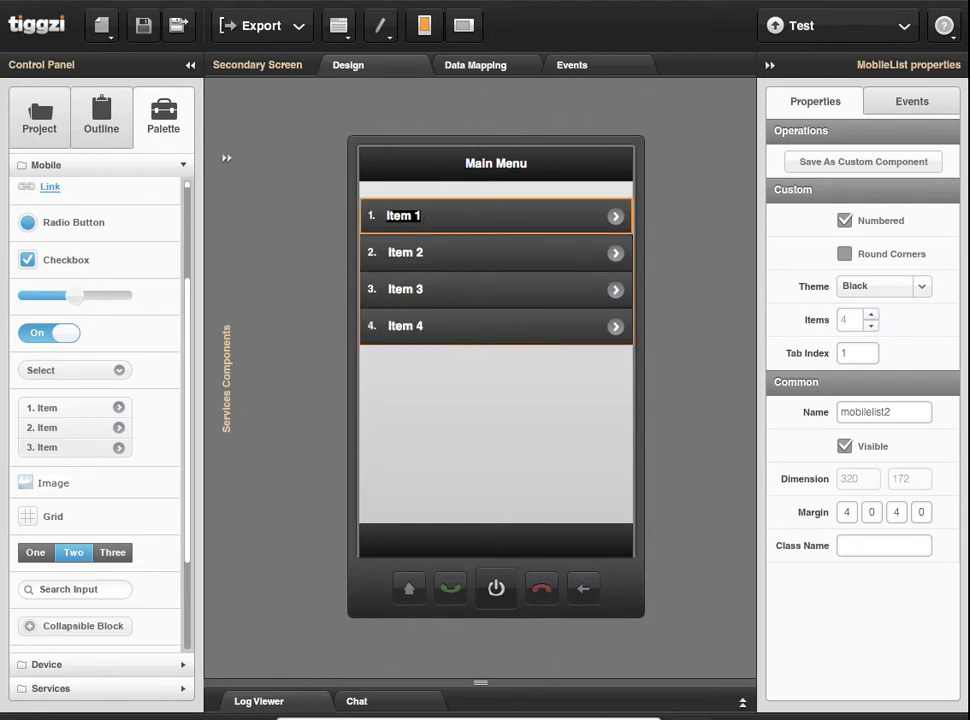
pyautogui.write('Home and Stu')
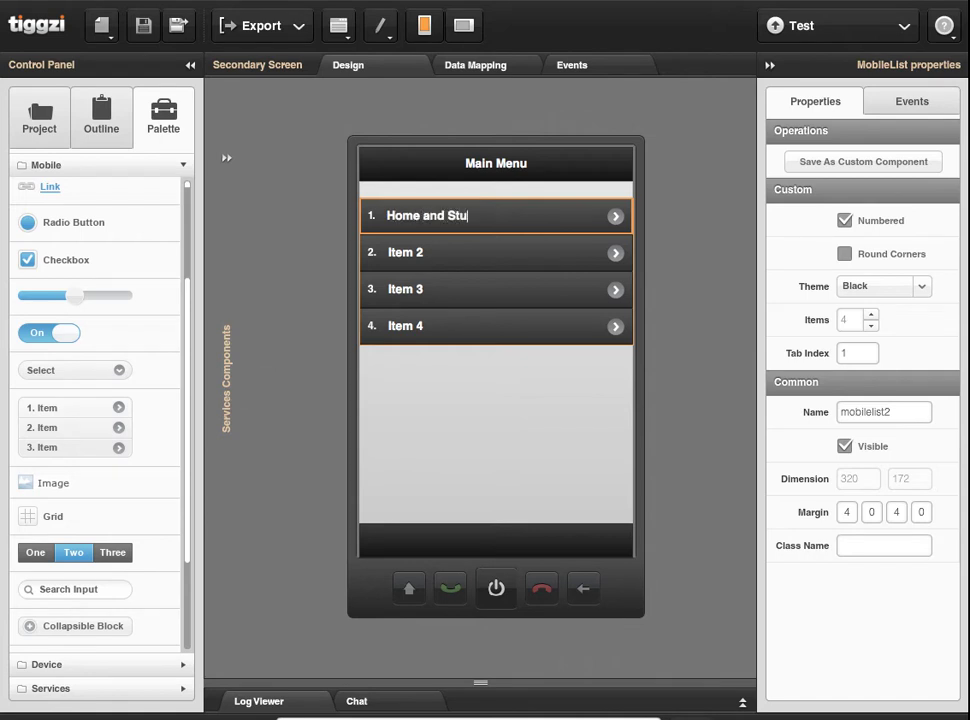
pyautogui.write('dio')
pyautogui.click(410, 258)
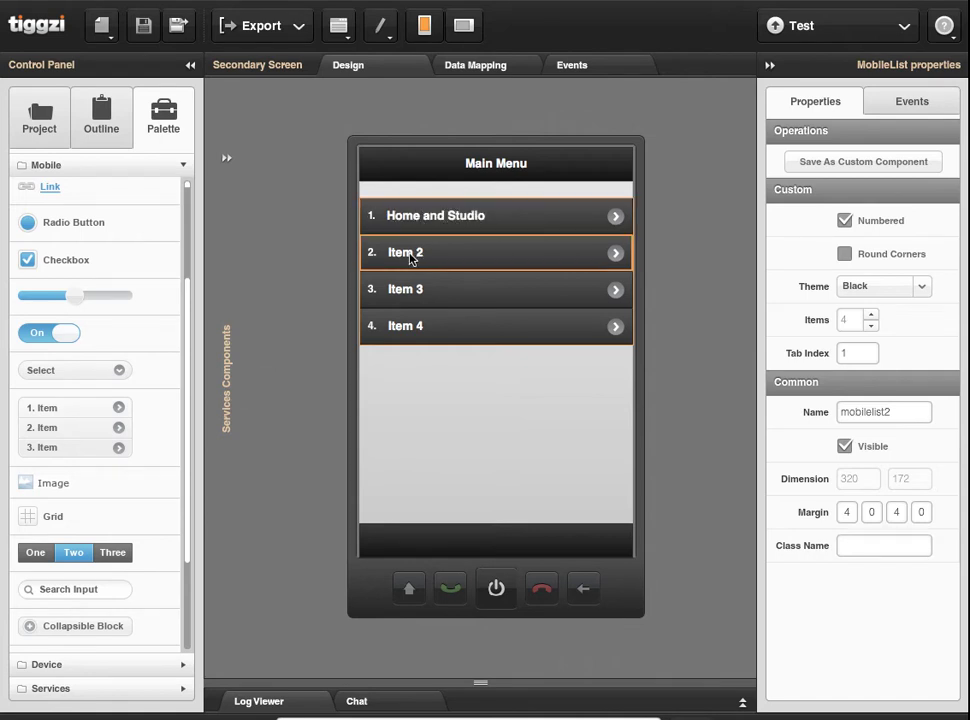
pyautogui.doubleClick(403, 254)
pyautogui.write('Peter Beachy')
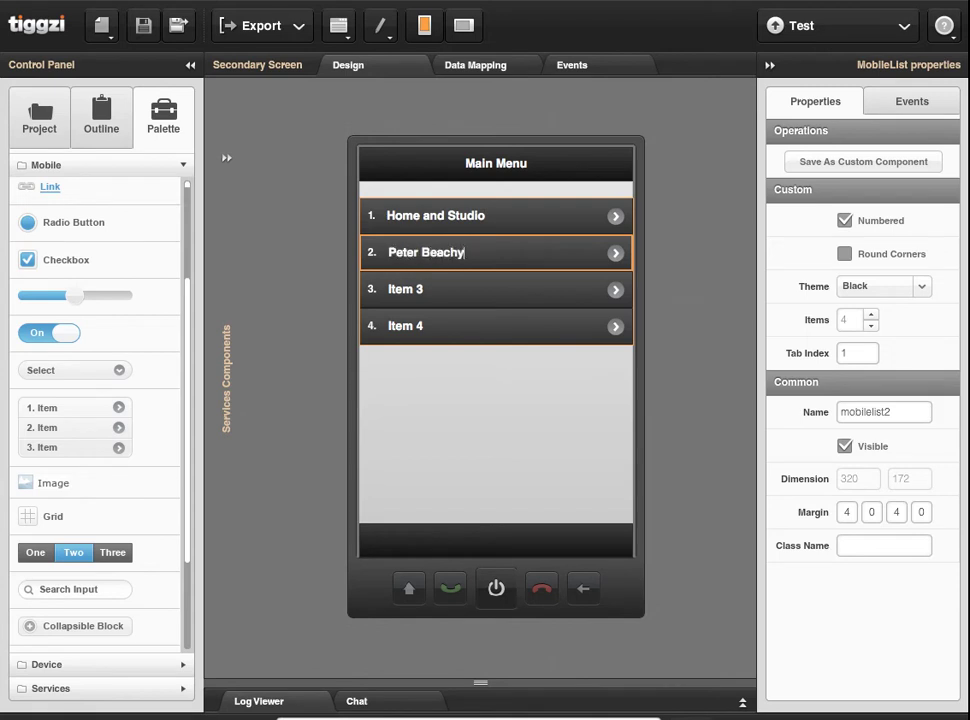
pyautogui.write(' House')
# Rename the third list item "Frank Thomas House" and the fourth "Unity Temple"
pyautogui.doubleClick(403, 290)
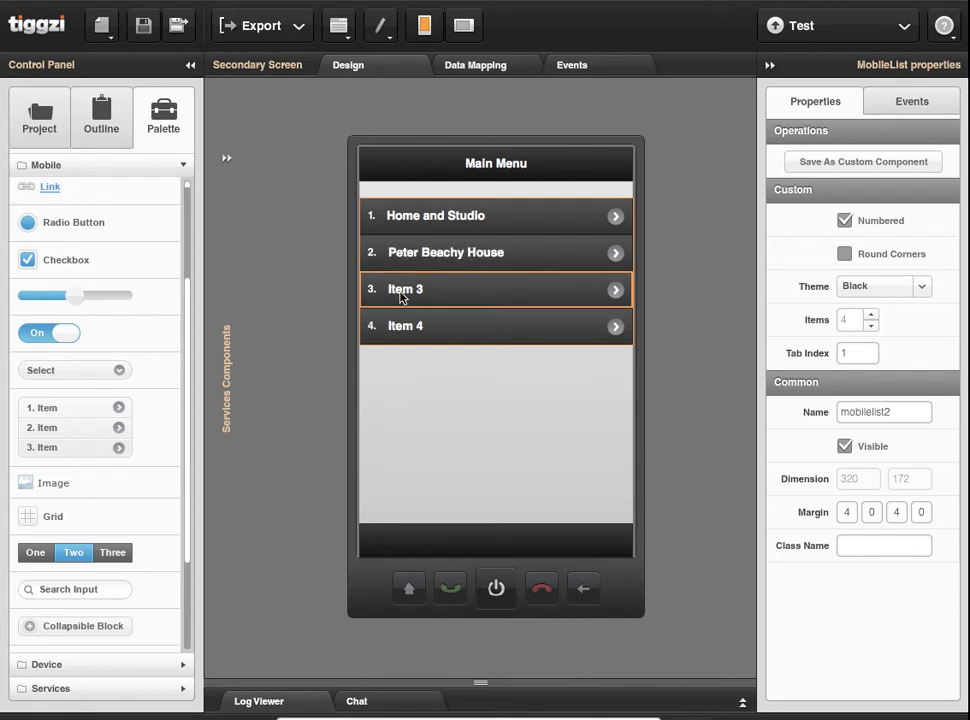
pyautogui.write('Frank Thomas House')
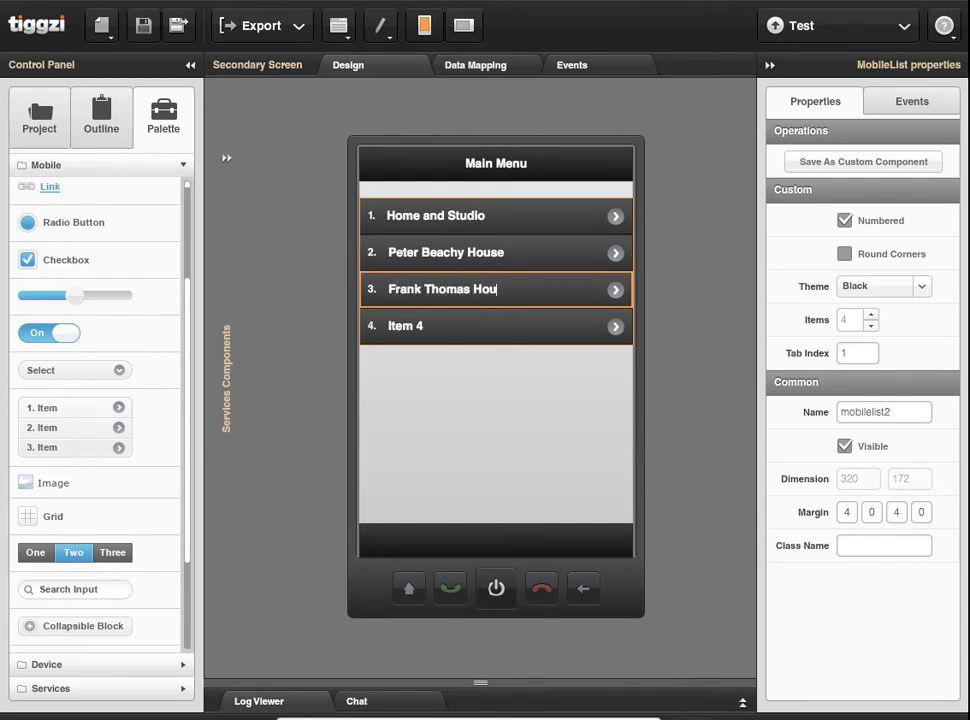
pyautogui.click(410, 336)
pyautogui.doubleClick(410, 336)
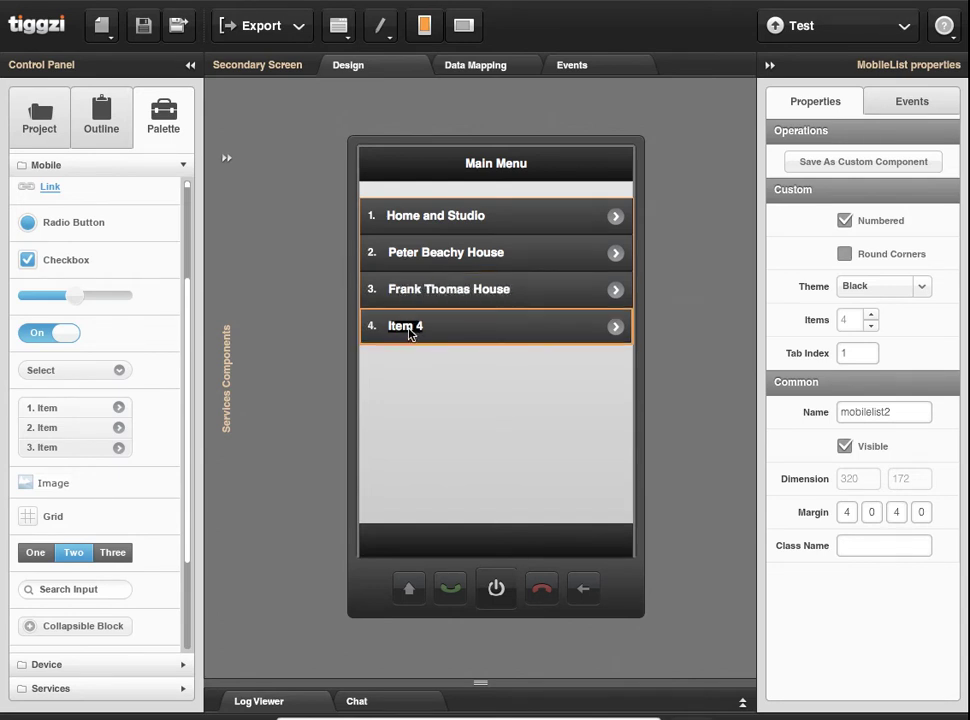
pyautogui.write('Unity Temple')
pyautogui.press('Return')
pyautogui.click(682, 362)
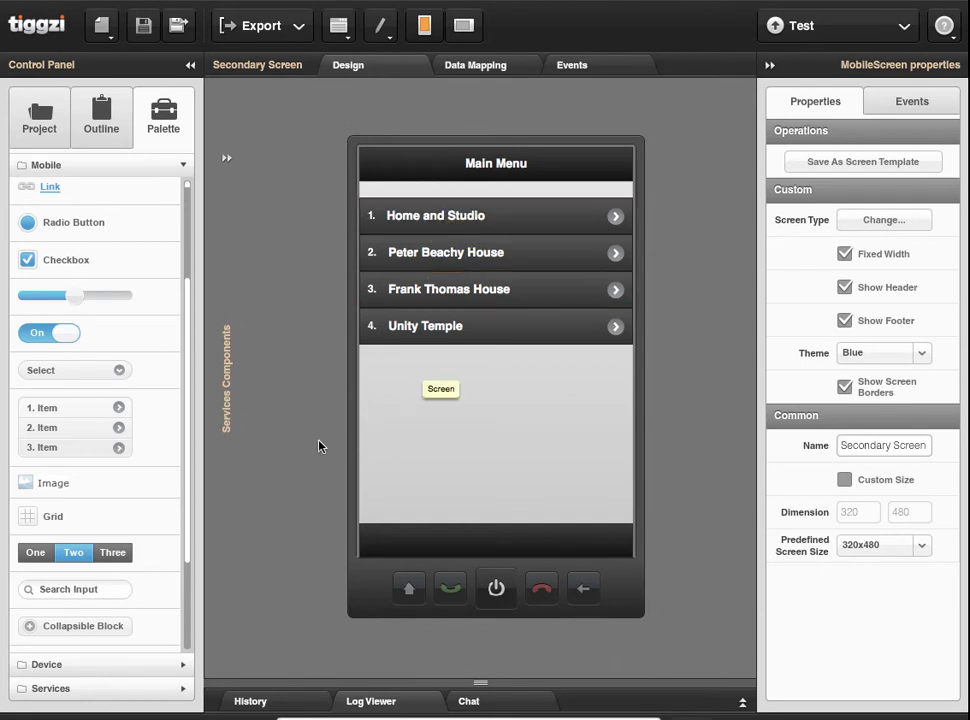
# Add a text area between the Main Menu header and the list
pyautogui.scroll(3, 134, 250)
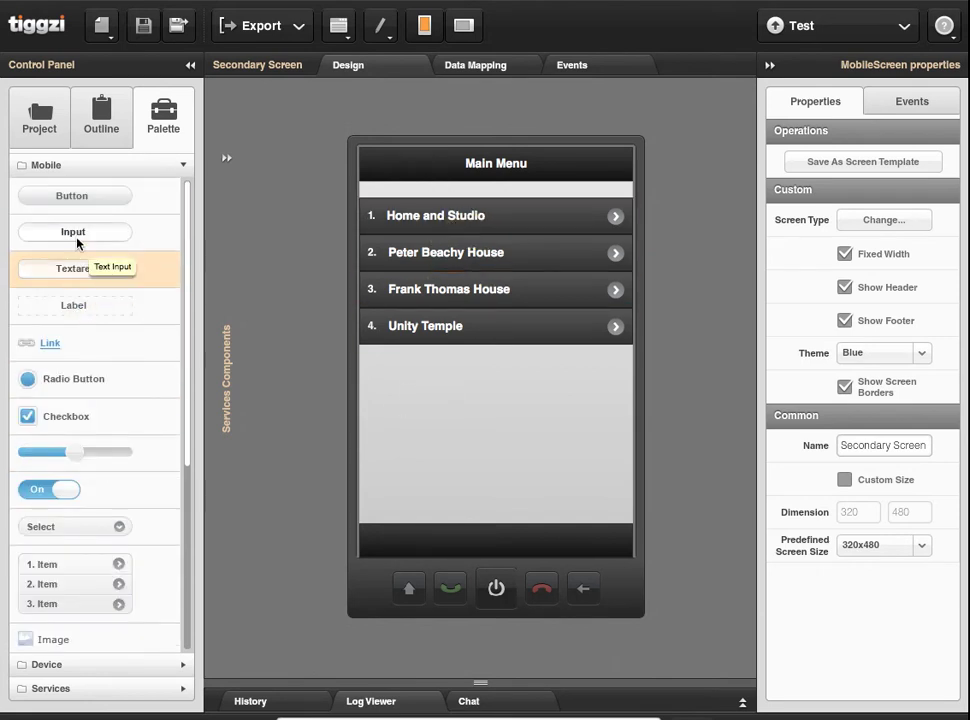
pyautogui.moveTo(73, 268); pyautogui.dragTo(453, 185)
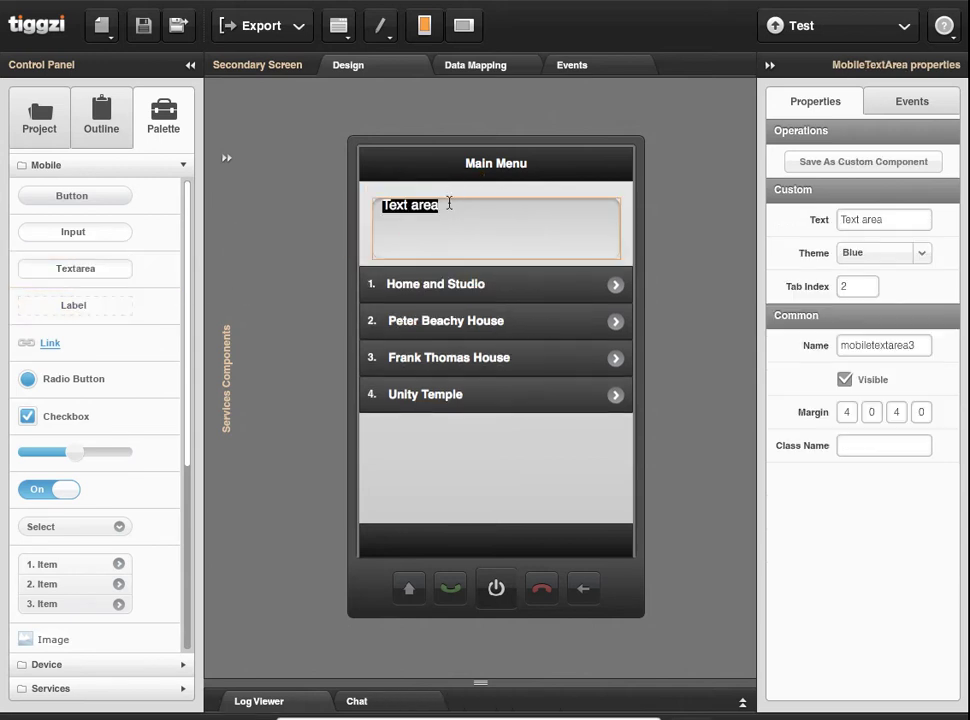
pyautogui.click(483, 487)
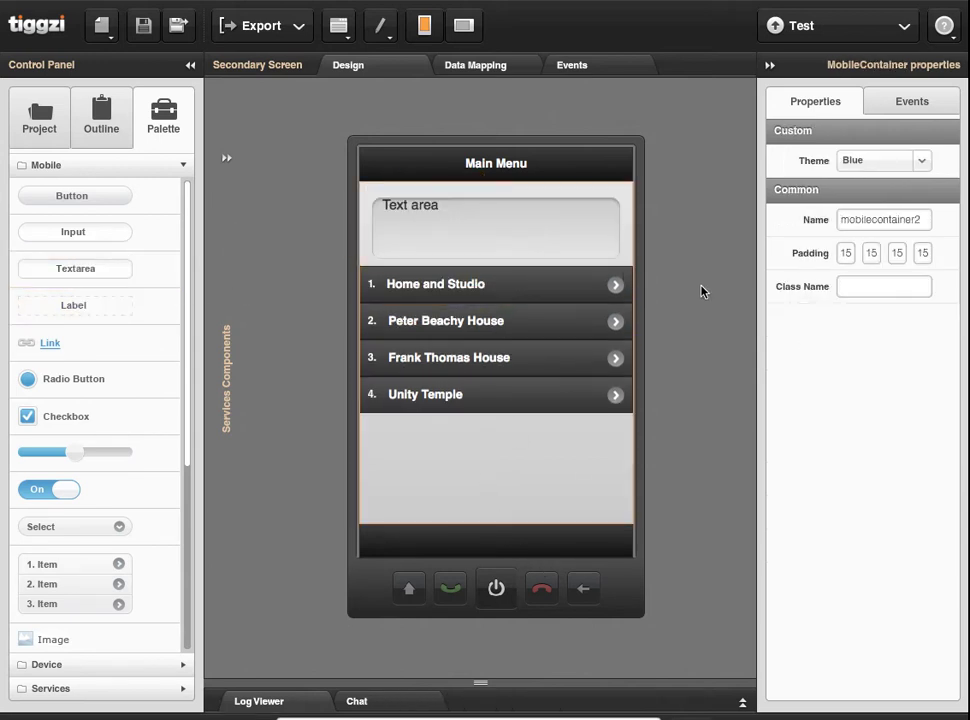
# Look over the Home Screen's layout and return to the Secondary Screen
pyautogui.click(41, 125)
pyautogui.doubleClick(81, 257)
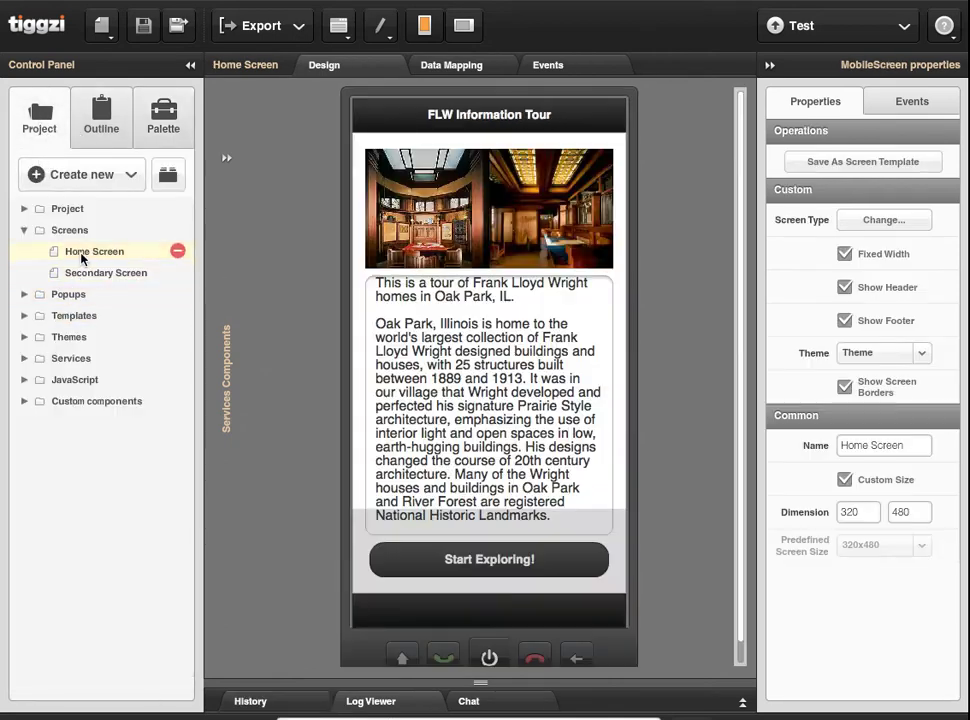
pyautogui.doubleClick(136, 270)
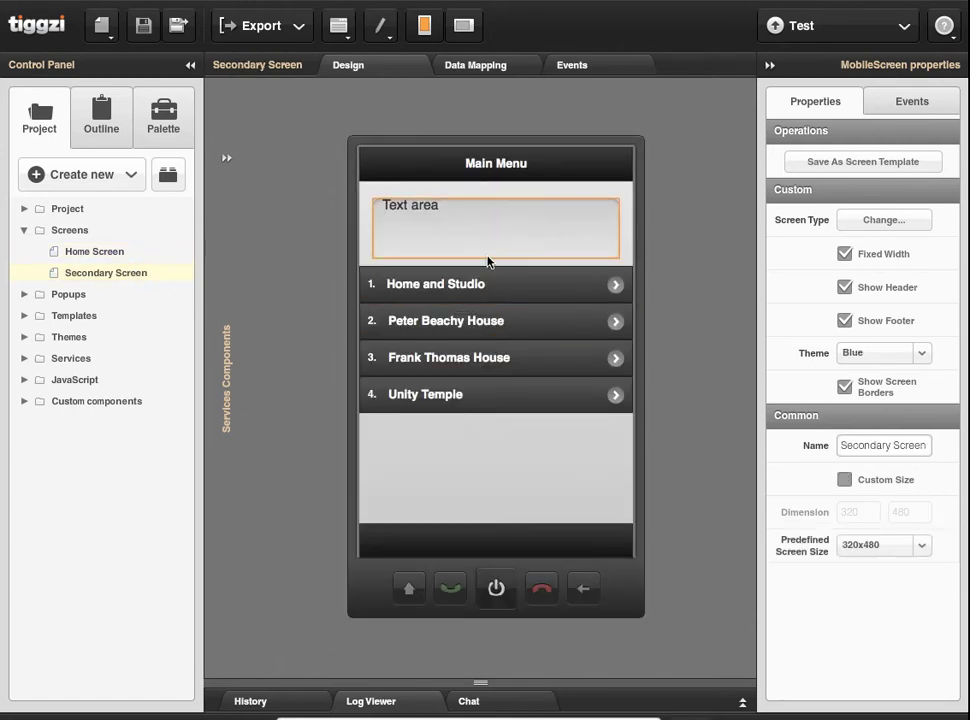
# Add a Click event to the "Start Exploring!" button on the Home Screen
pyautogui.doubleClick(115, 252)
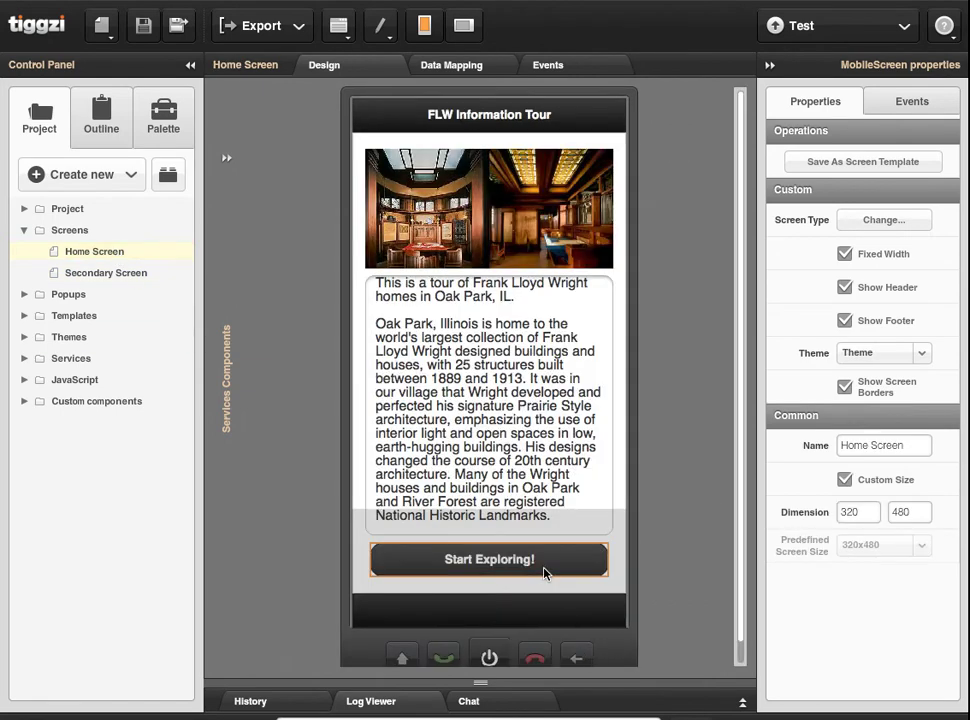
pyautogui.click(522, 566)
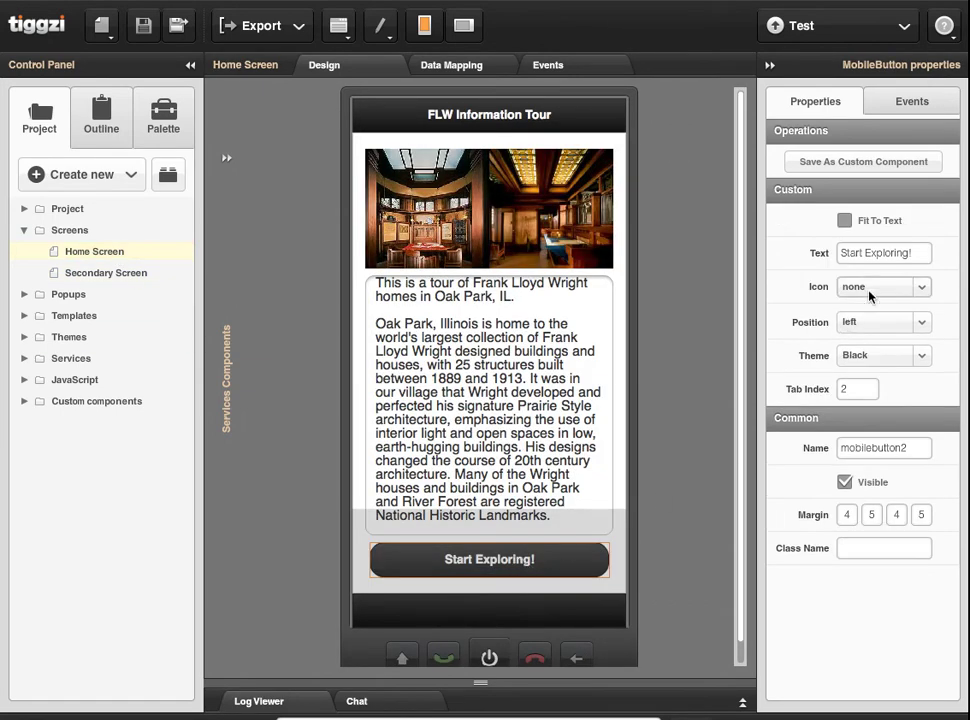
pyautogui.click(908, 103)
pyautogui.click(941, 133)
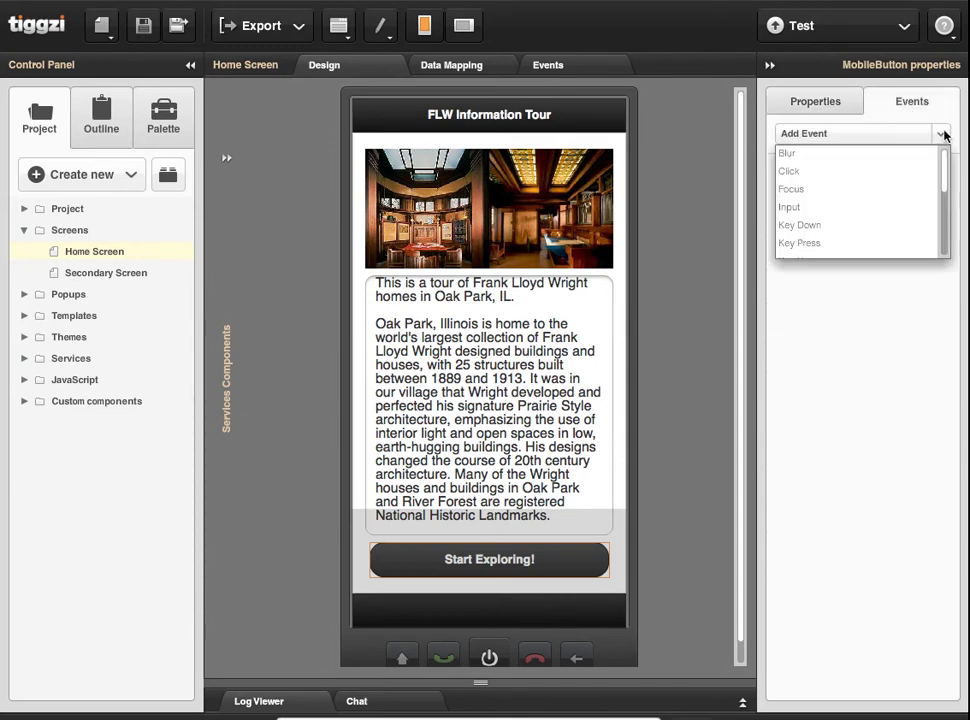
pyautogui.click(789, 172)
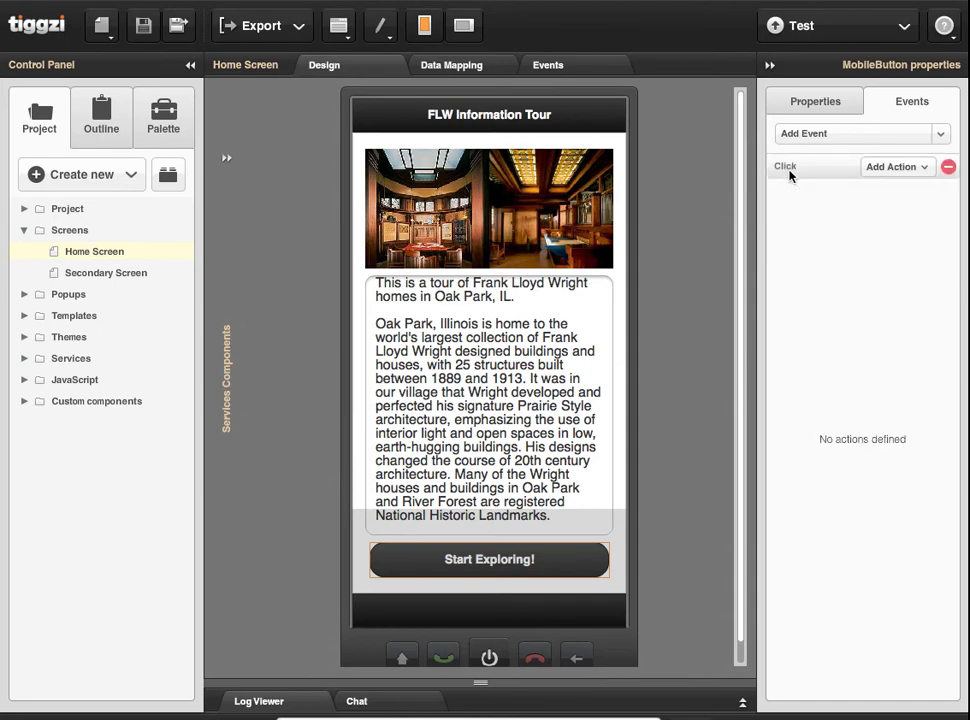
# Add a Navigate To Page action to the button's Click event, targeting the Secondary Screen with the default transition effect
pyautogui.click(923, 169)
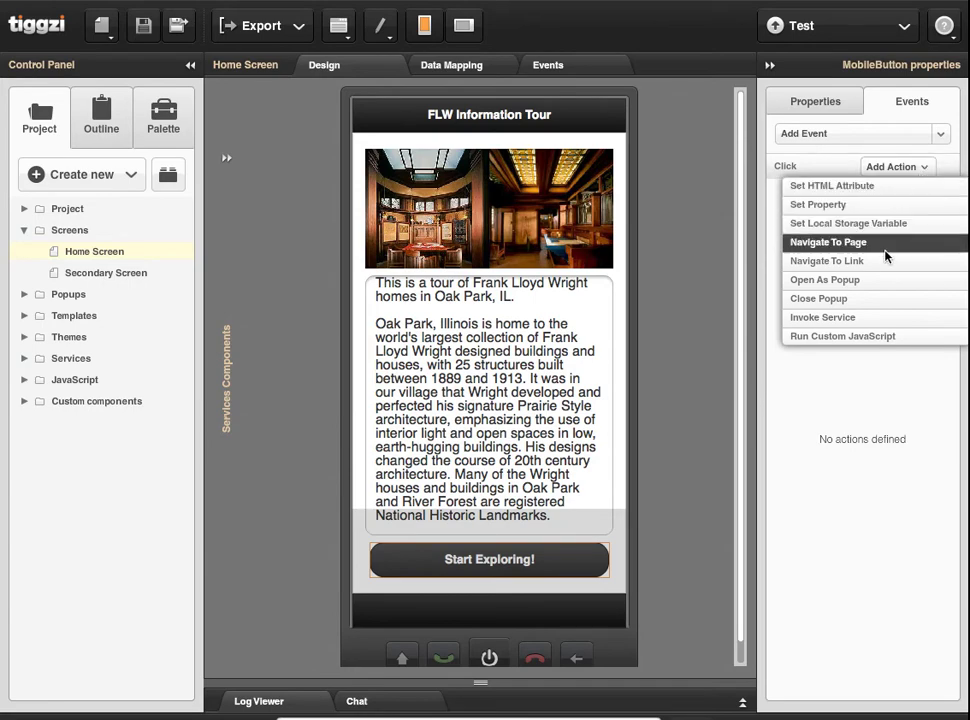
pyautogui.click(828, 242)
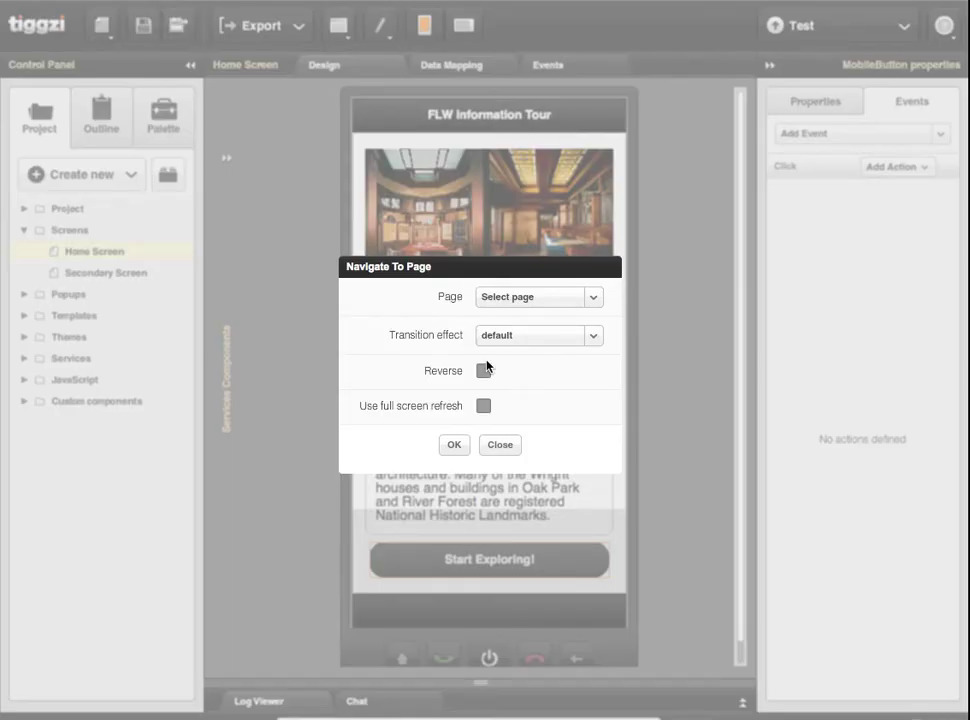
pyautogui.click(520, 306)
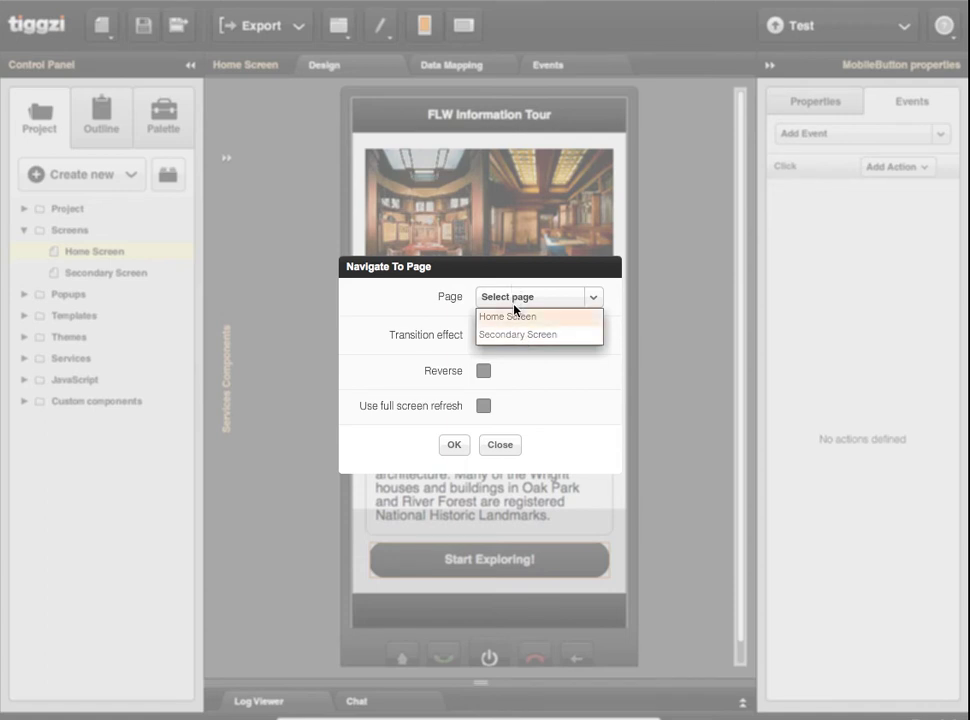
pyautogui.click(522, 336)
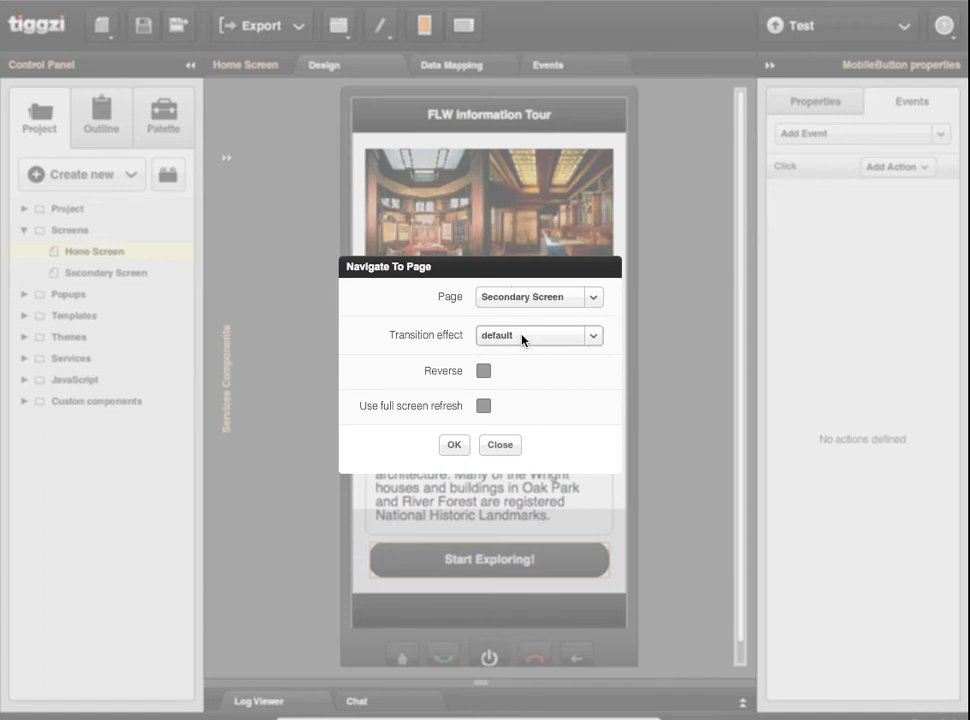
pyautogui.click(592, 338)
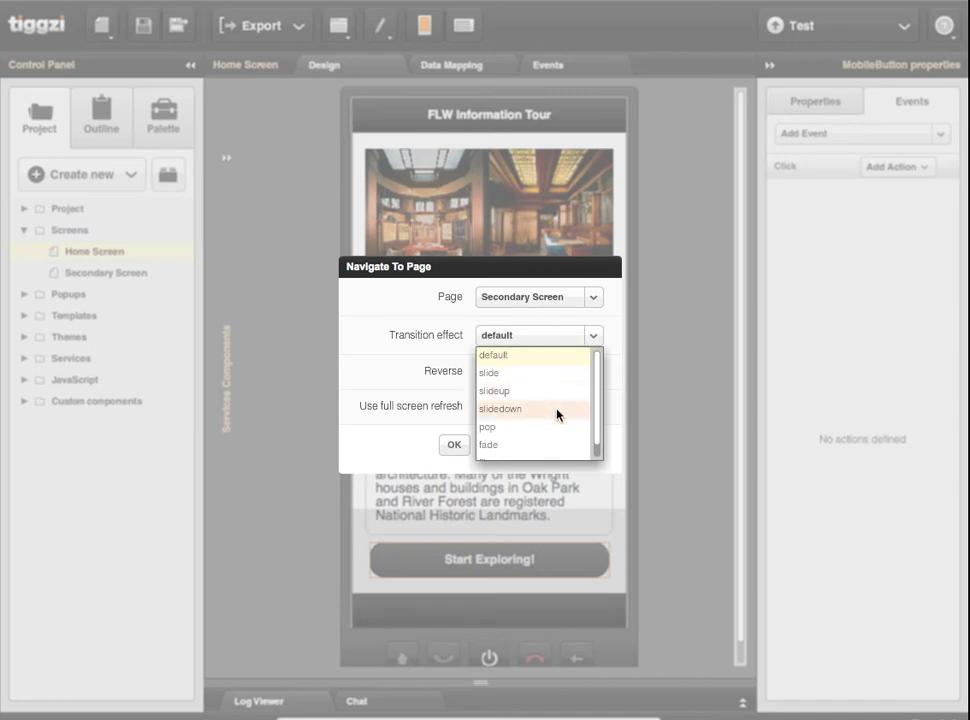
pyautogui.scroll(-1, 551, 430)
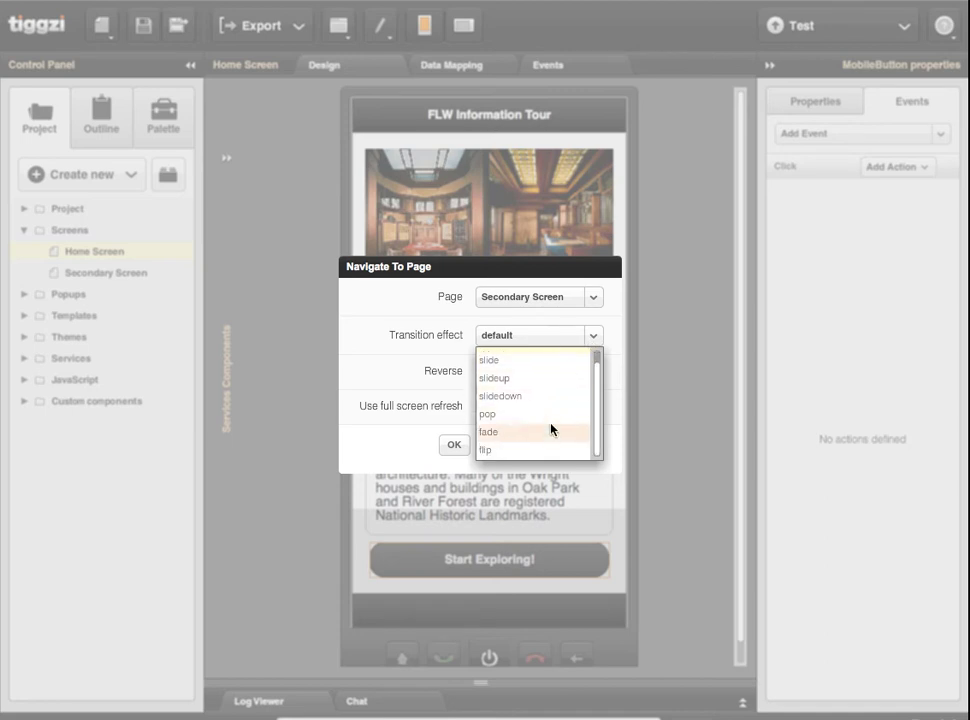
pyautogui.scroll(1, 551, 430)
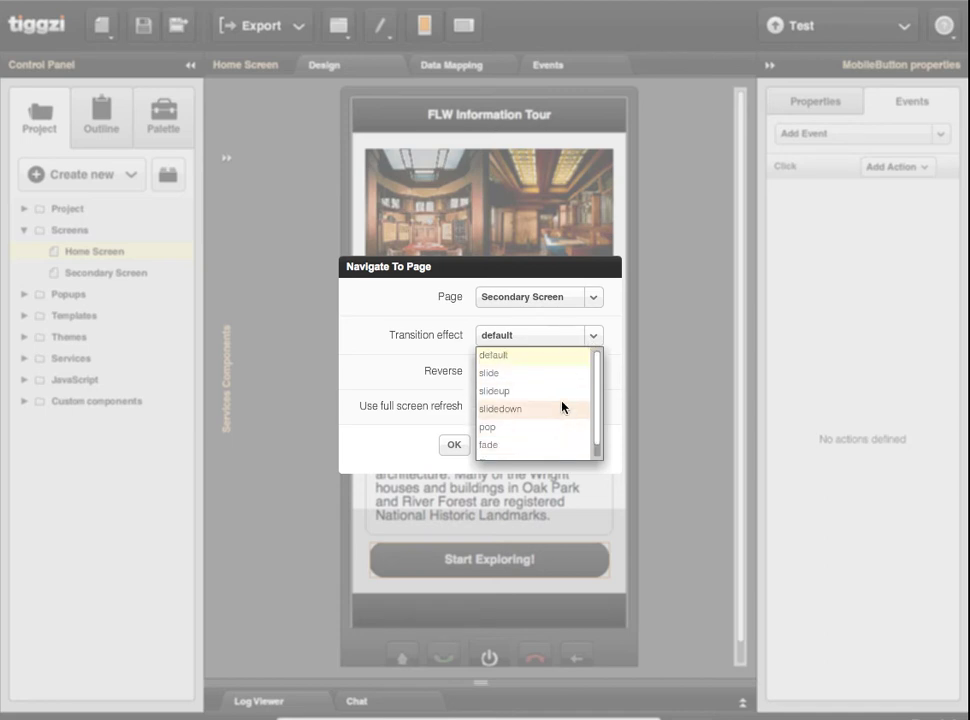
pyautogui.click(442, 362)
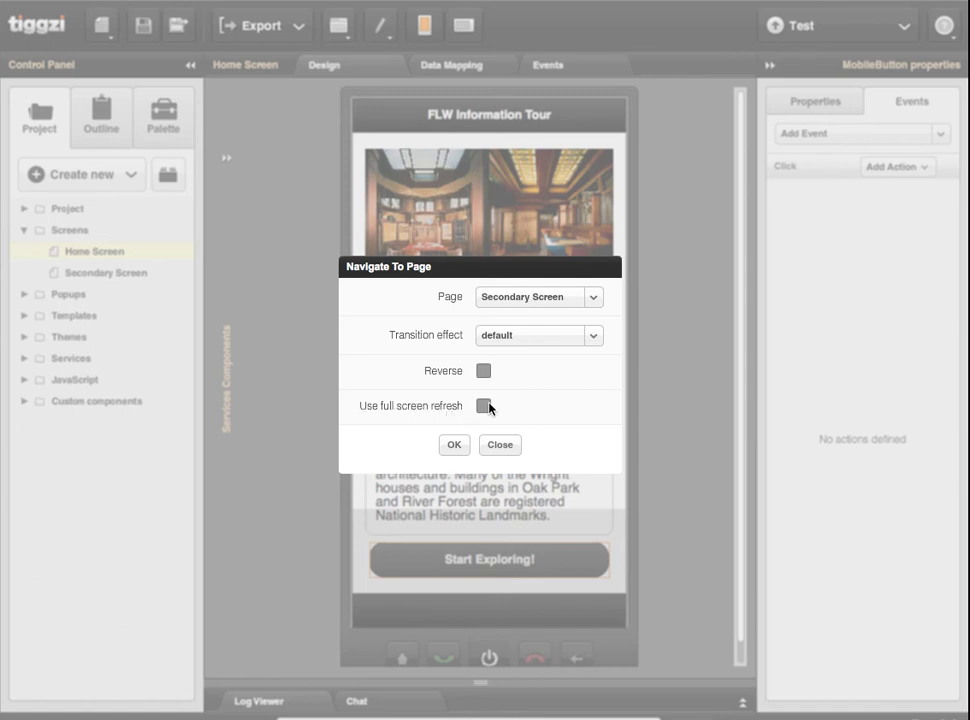
pyautogui.click(453, 445)
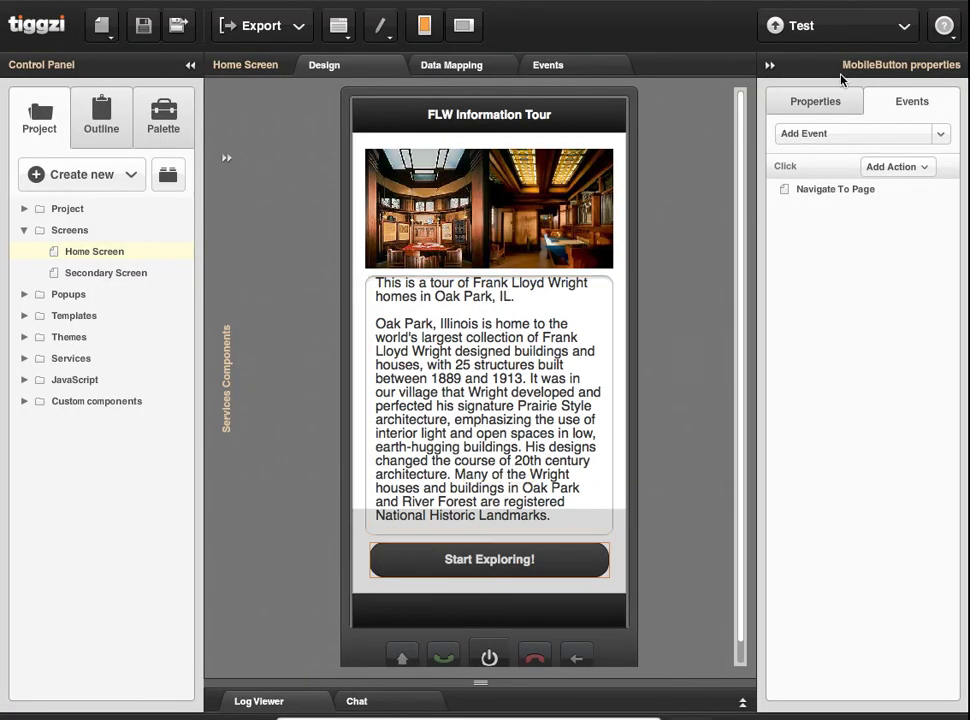
# Try to launch the app test, and set the browser to always allow pop-ups from tiggzi.com
pyautogui.click(778, 31)
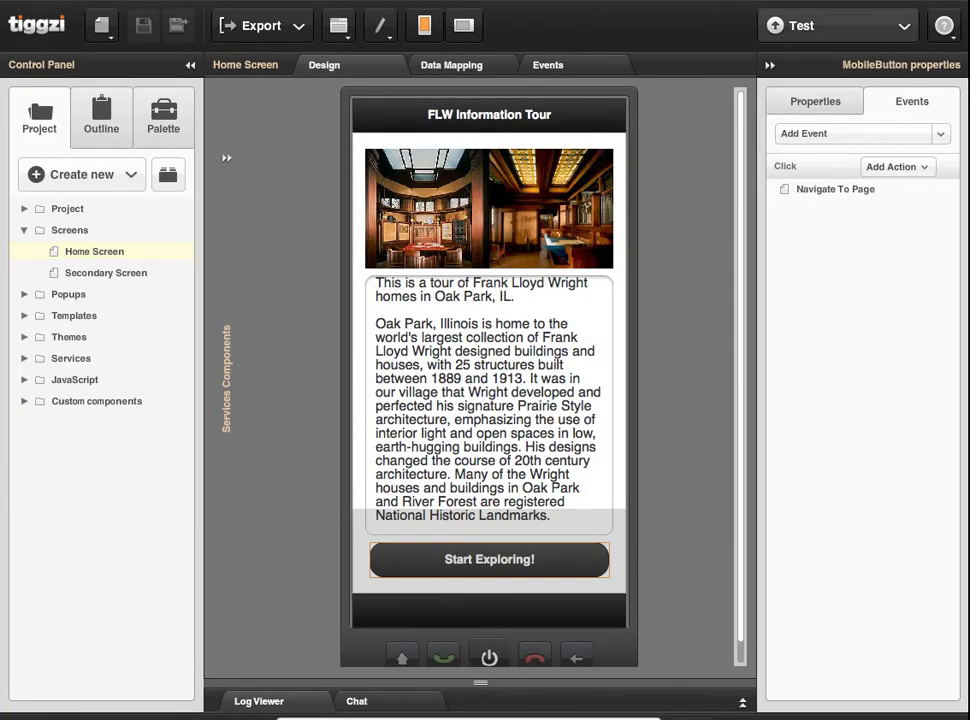
pyautogui.click(866, 0)
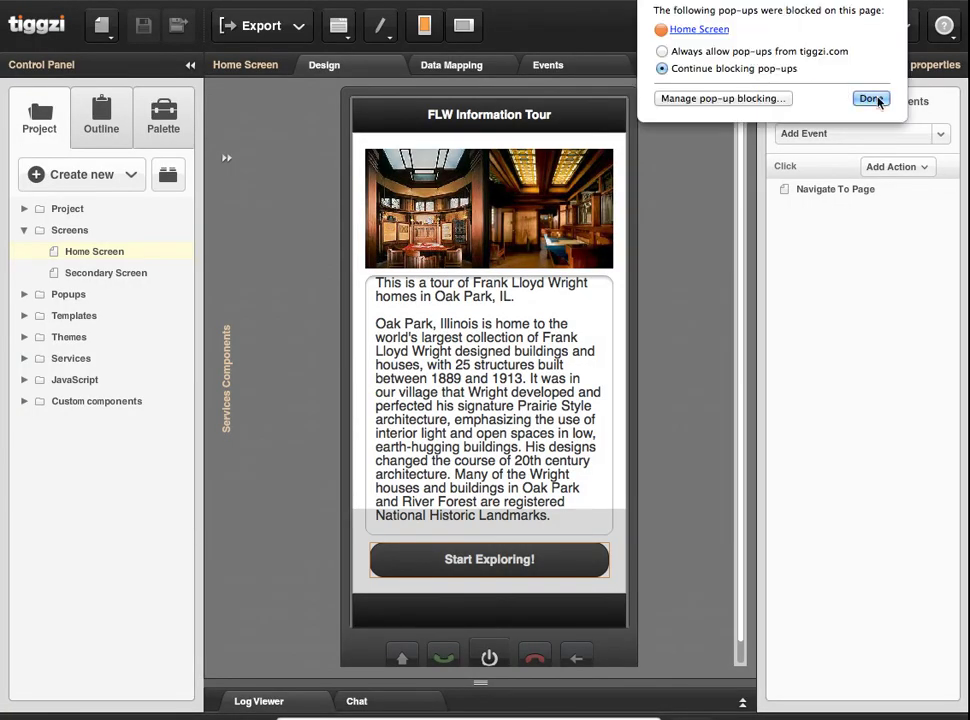
pyautogui.click(699, 51)
pyautogui.click(871, 99)
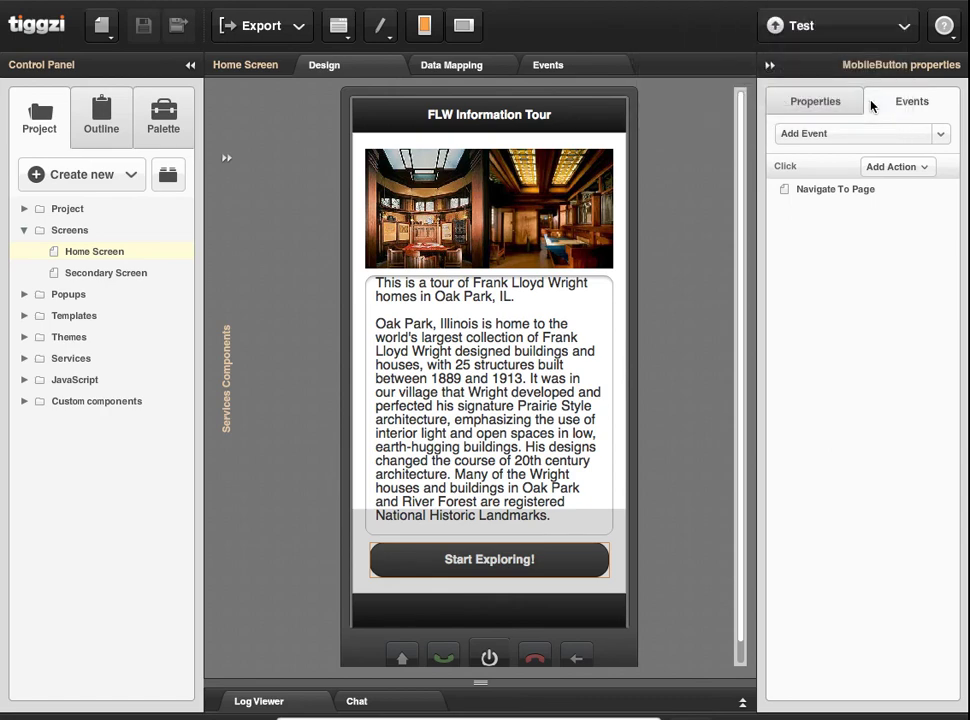
# Launch the app test and try the "Start Exploring!" button below the Home Screen's introductory text
pyautogui.click(775, 30)
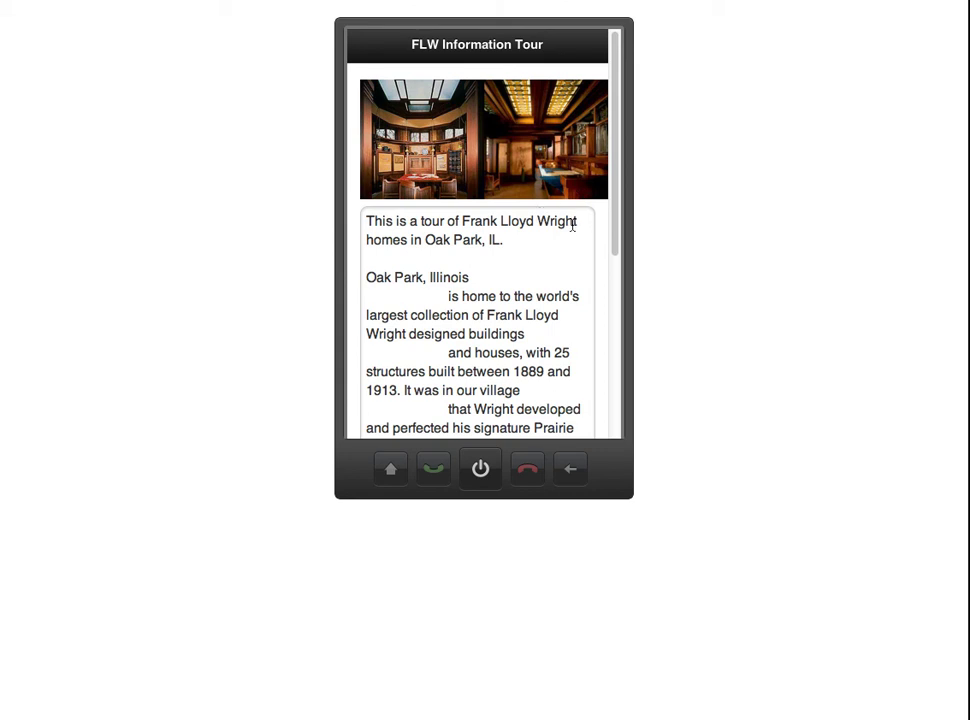
pyautogui.scroll(-3, 572, 226)
pyautogui.scroll(-3, 570, 227)
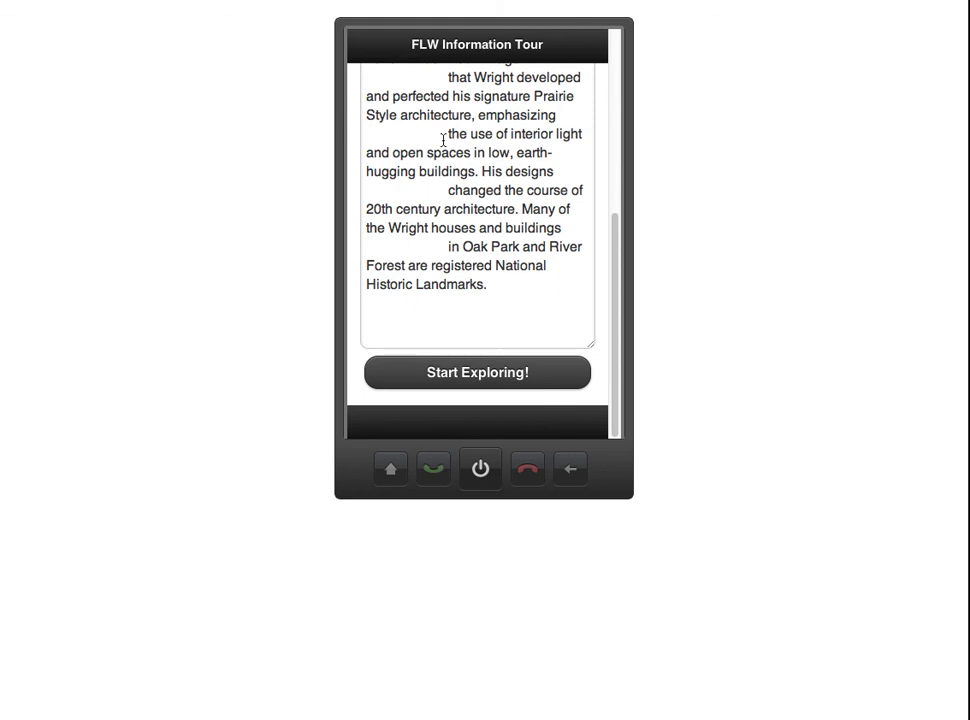
pyautogui.click(468, 373)
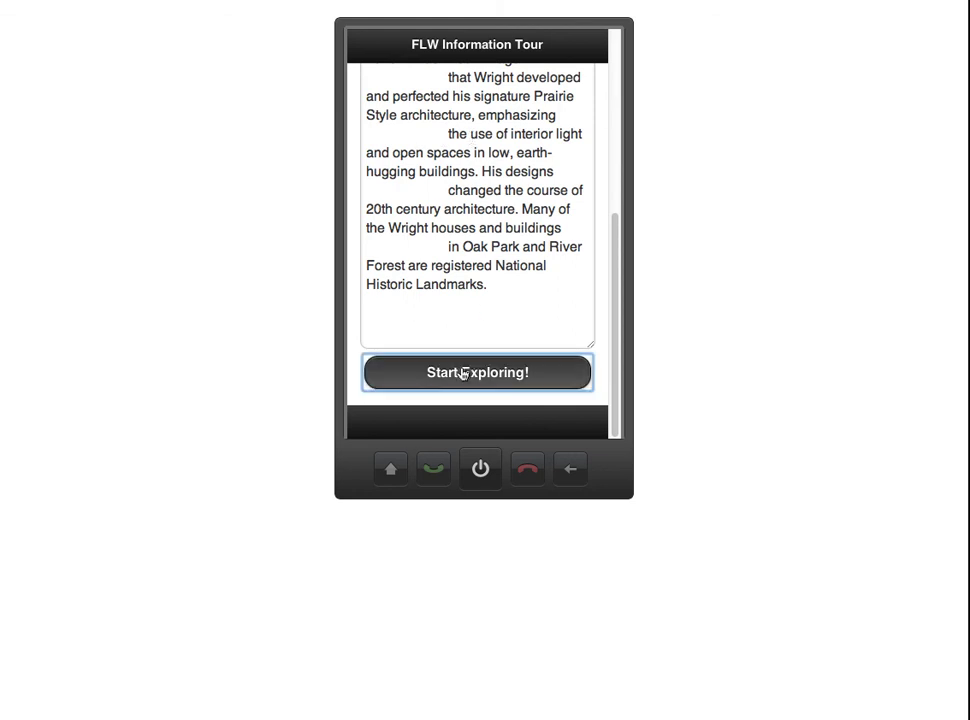